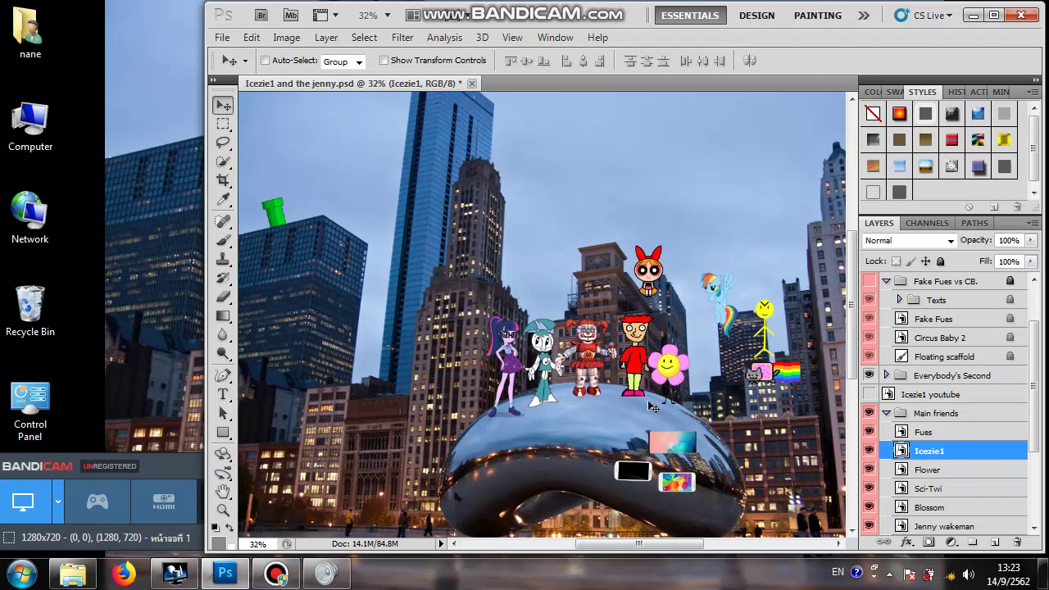
Step: Nudge the Icezie1 and Jenny wakeman characters slightly on top of the bean sculpture
left_click_drag(652, 407, 654, 410)
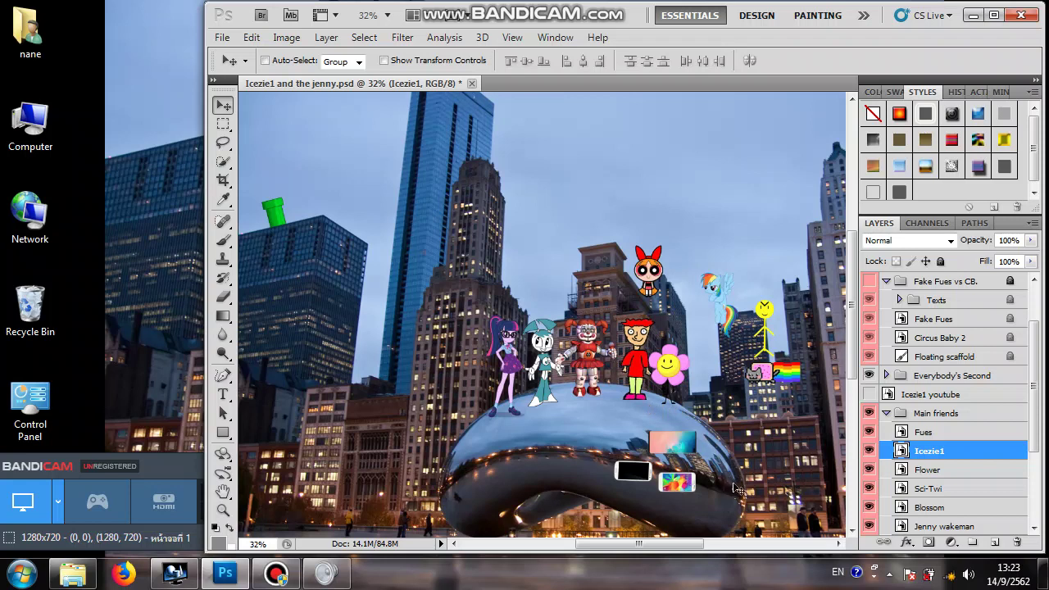
left_click(165, 464)
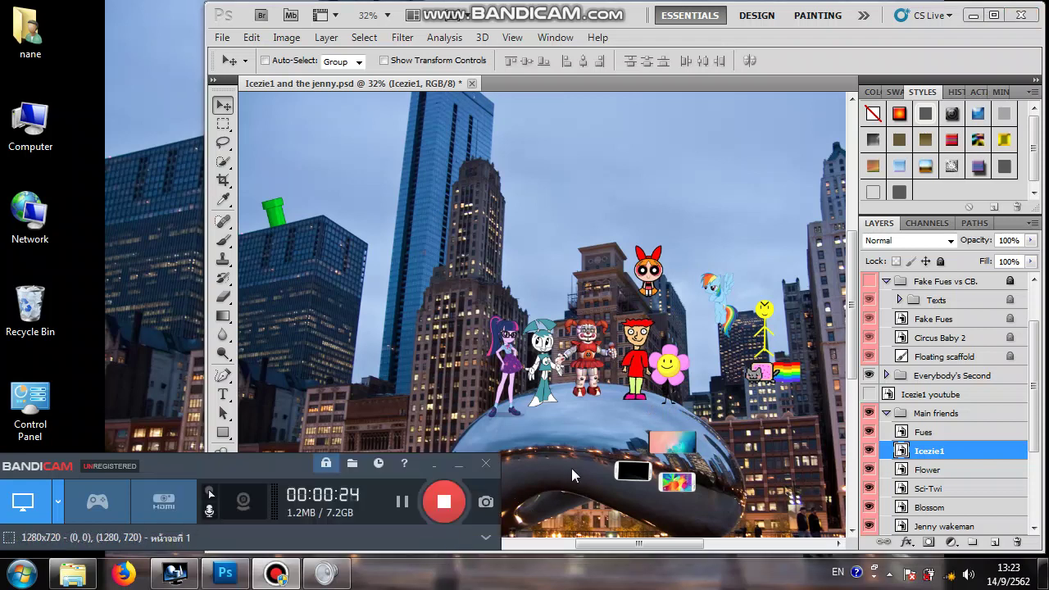
left_click(571, 468)
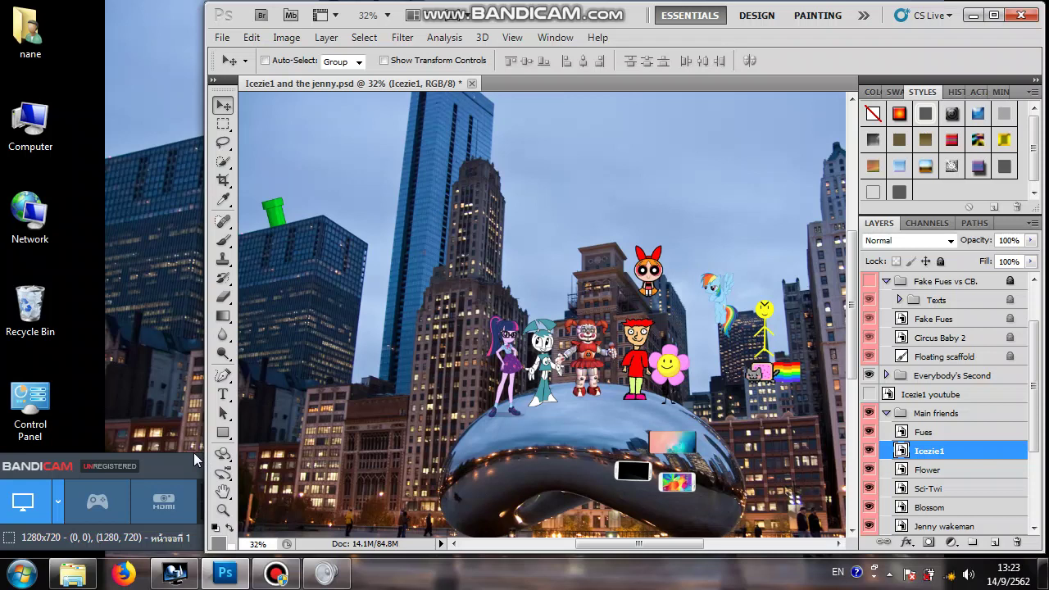
left_click(548, 400, "ctrl")
mouse_move(546, 398)
left_mouse_down()
mouse_move(555, 409)
mouse_move(549, 397)
left_mouse_up()
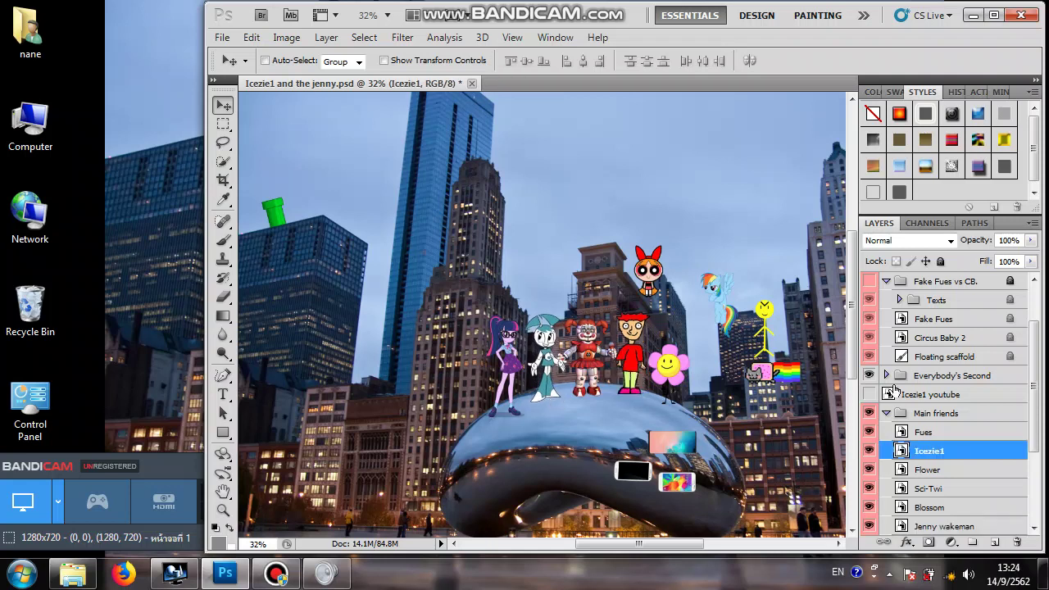
Step: Shift Jenny wakeman and Icezie1 alternately by small amounts so they appear to move as they talk
left_click(948, 526)
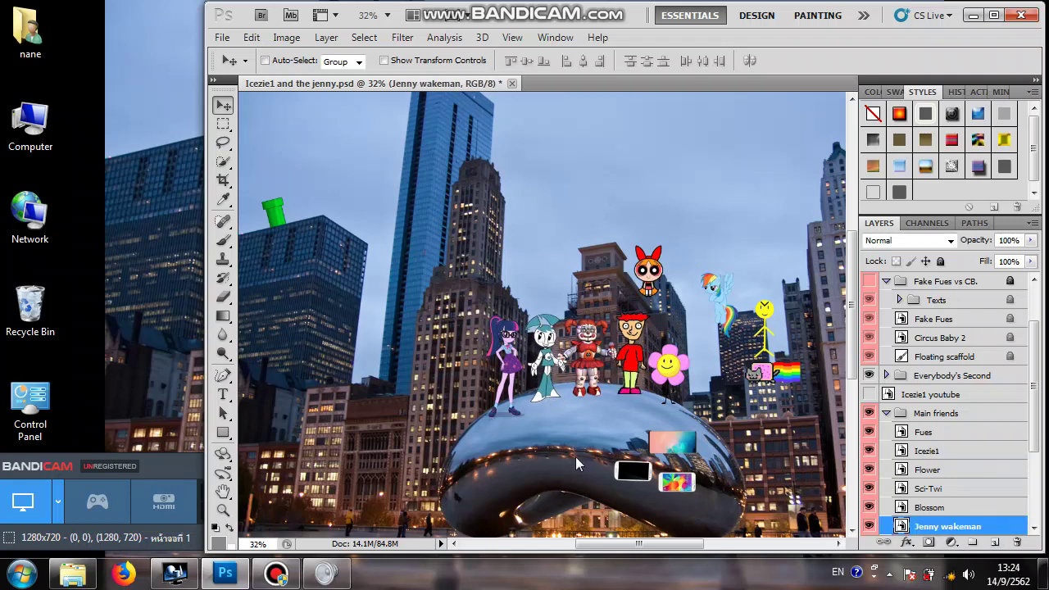
left_click(977, 453)
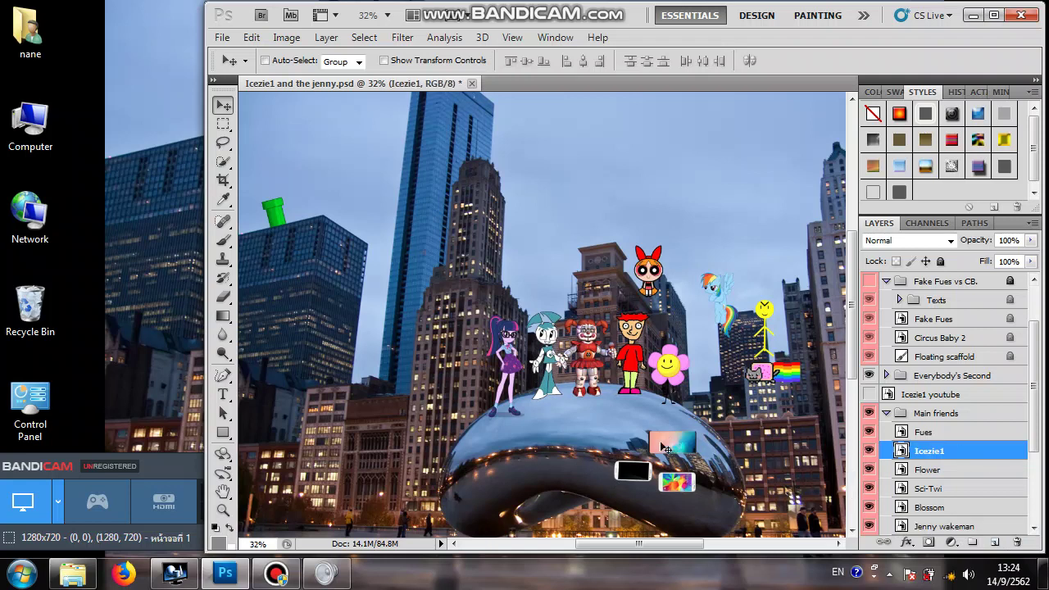
left_click(921, 528)
left_click_drag(672, 459, 665, 458)
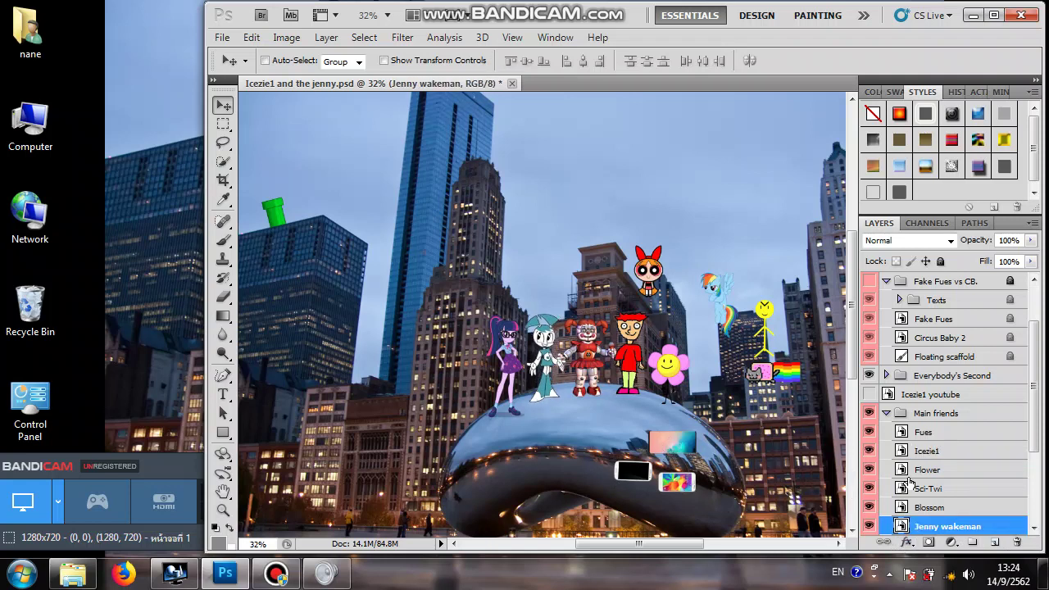
left_click(932, 452)
key("Left")
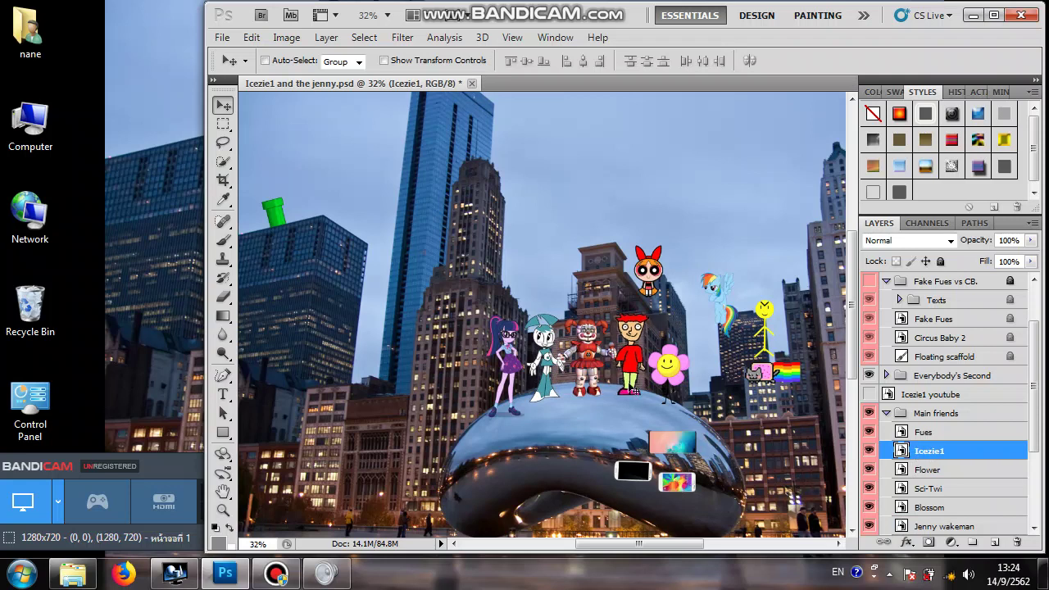
Step: Move the Flower character slightly up and toward Icezie1, and make a tiny adjustment to Icezie1's position
left_click(958, 478)
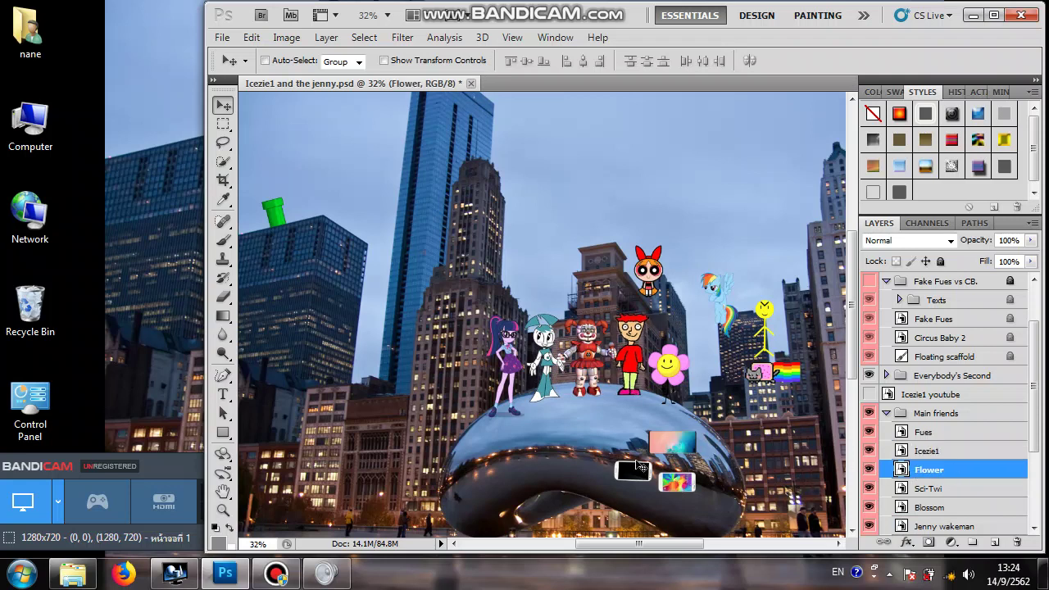
left_click_drag(641, 467, 639, 465)
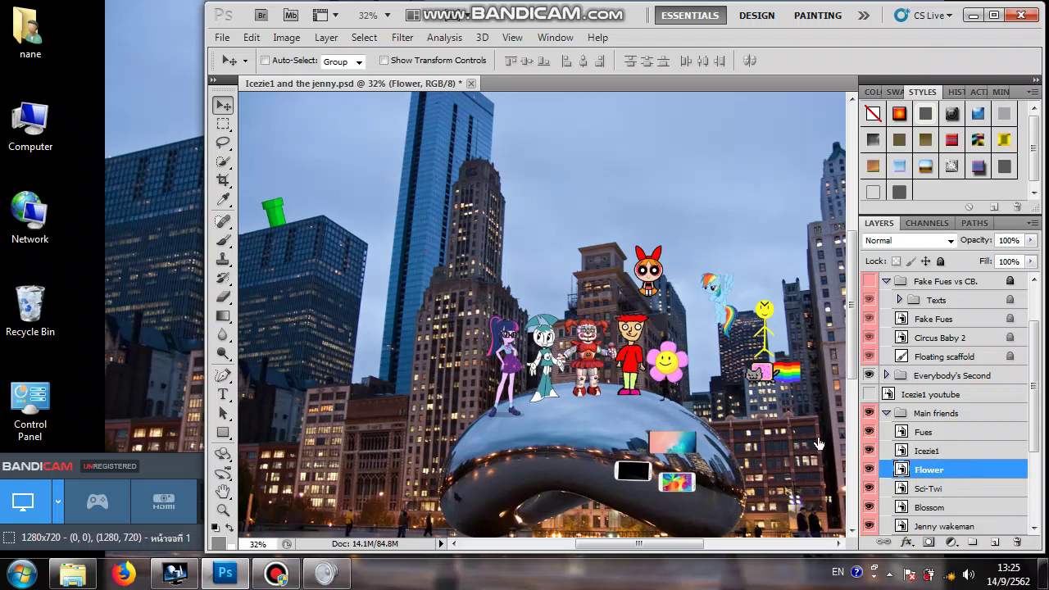
left_click(929, 451)
left_click_drag(639, 416, 638, 415)
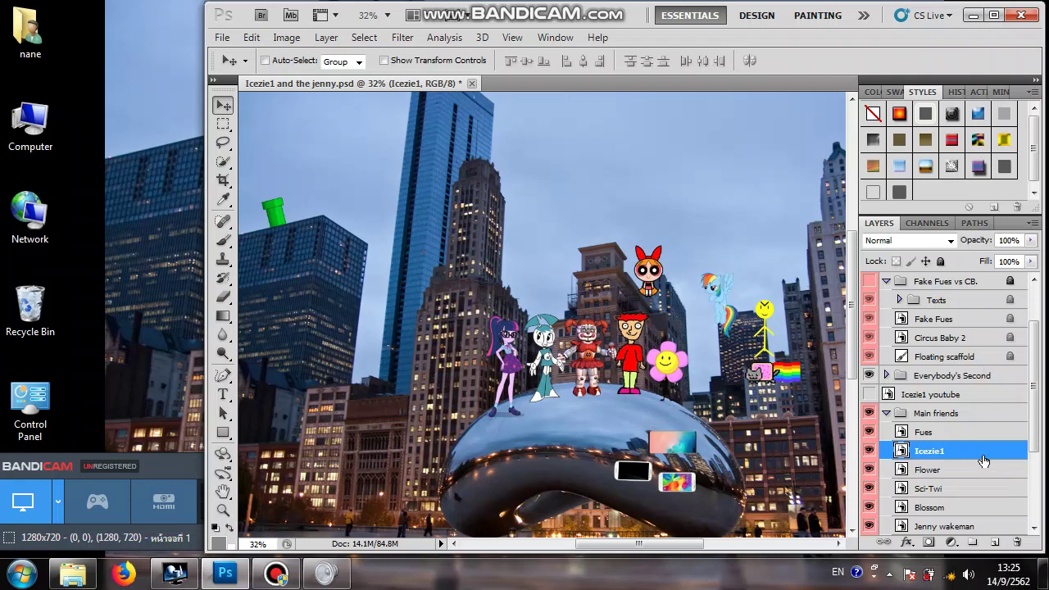
Step: Move Sci-Twi in small shifts up and toward Jenny wakeman on the sculpture
left_click(981, 488)
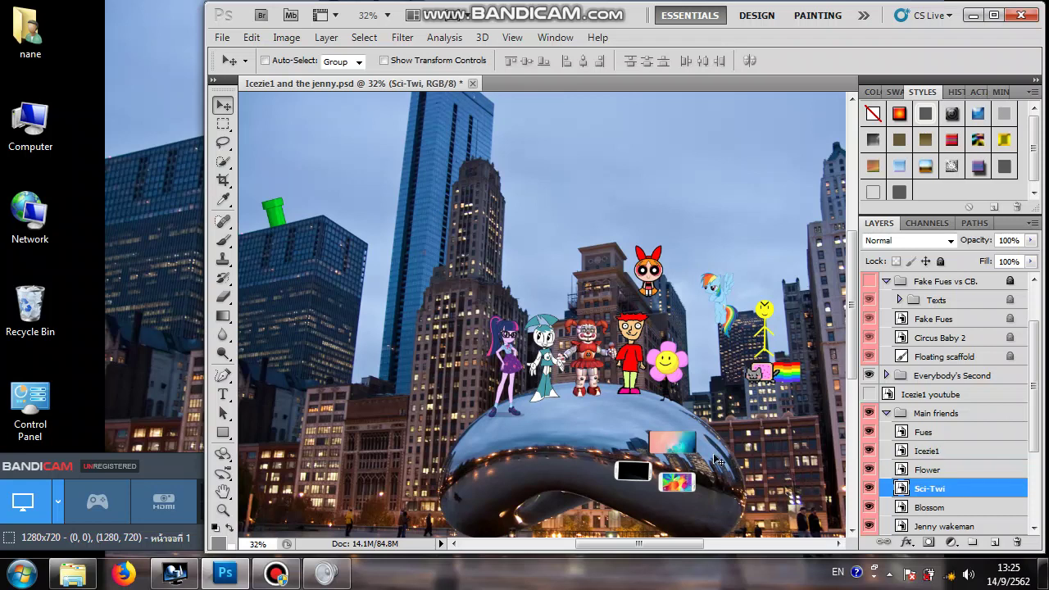
left_click_drag(565, 428, 568, 425)
left_click(965, 450)
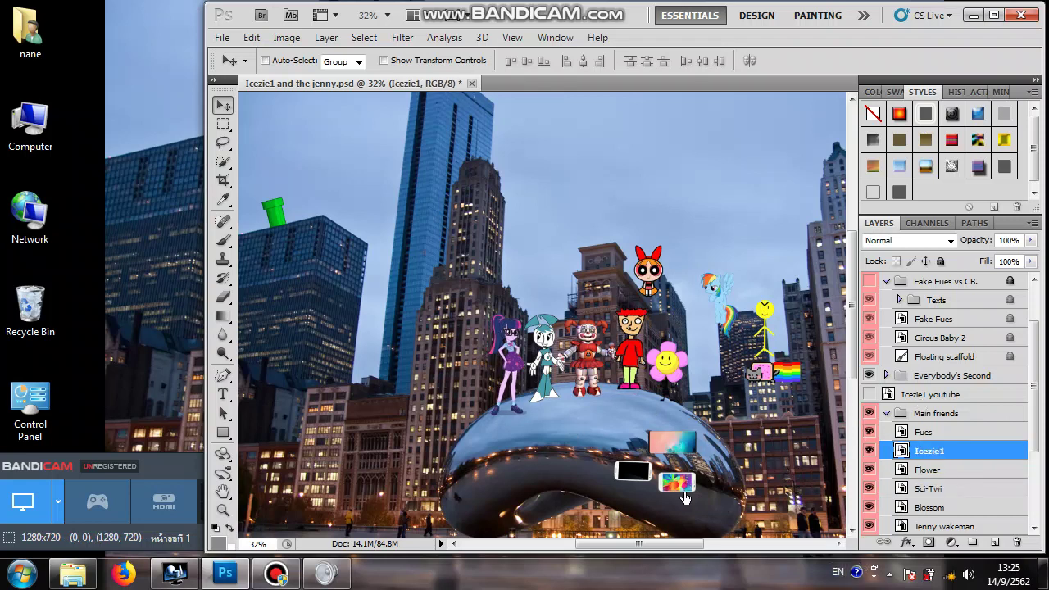
left_click(196, 468)
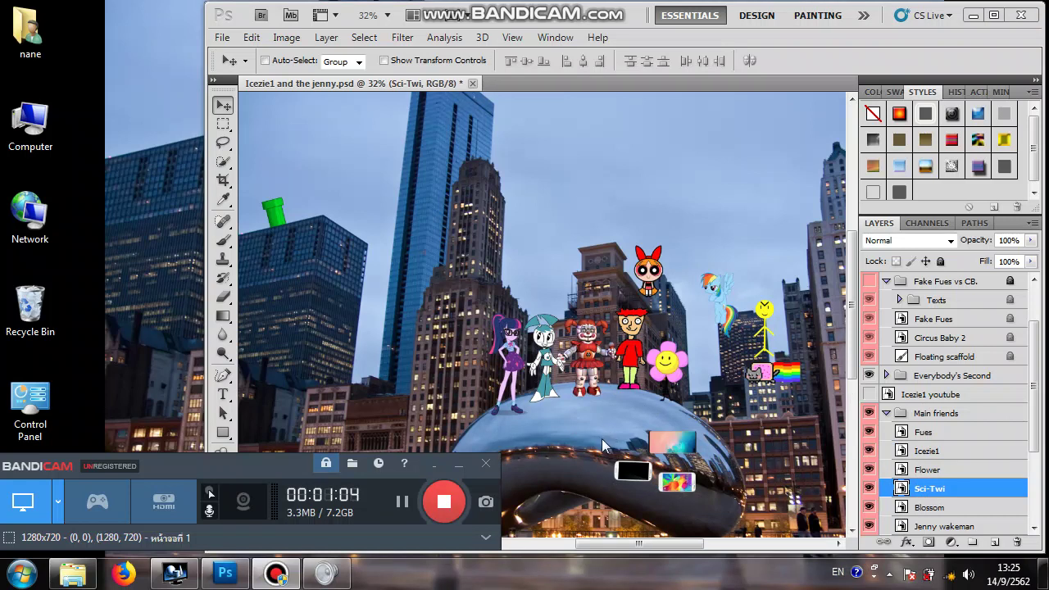
left_click_drag(502, 399, 506, 394)
Step: Shift Icezie1 slightly on the sculpture and move Blossom a little left and up, above Icezie1
left_click(929, 450)
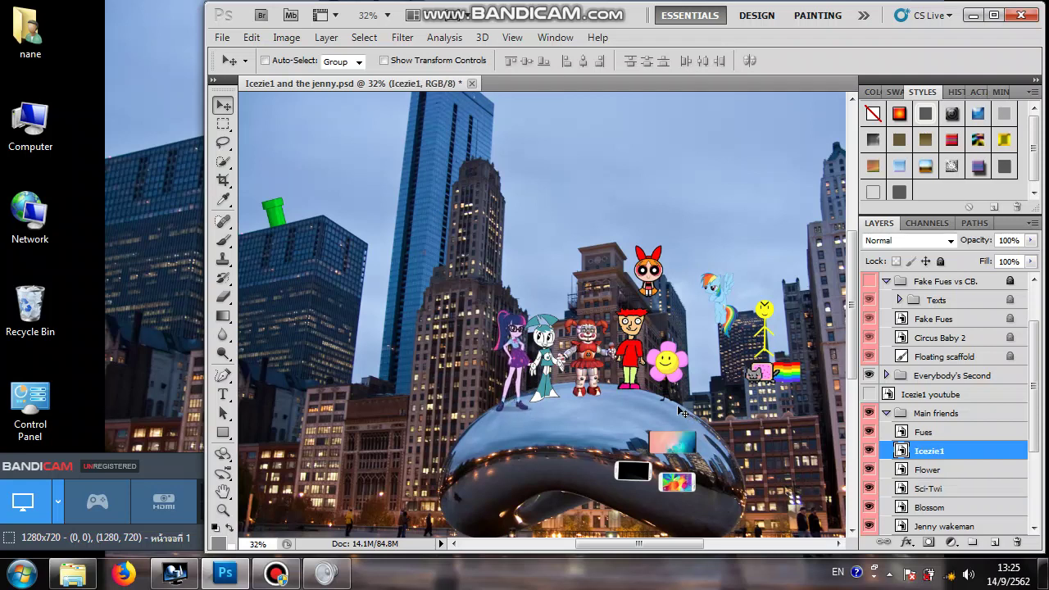
left_click_drag(685, 411, 651, 401)
left_click(931, 507)
Step: Nudge Jenny wakeman, Circus baby and Icezie1 slightly in their places on the sculpture
key("alt+[")
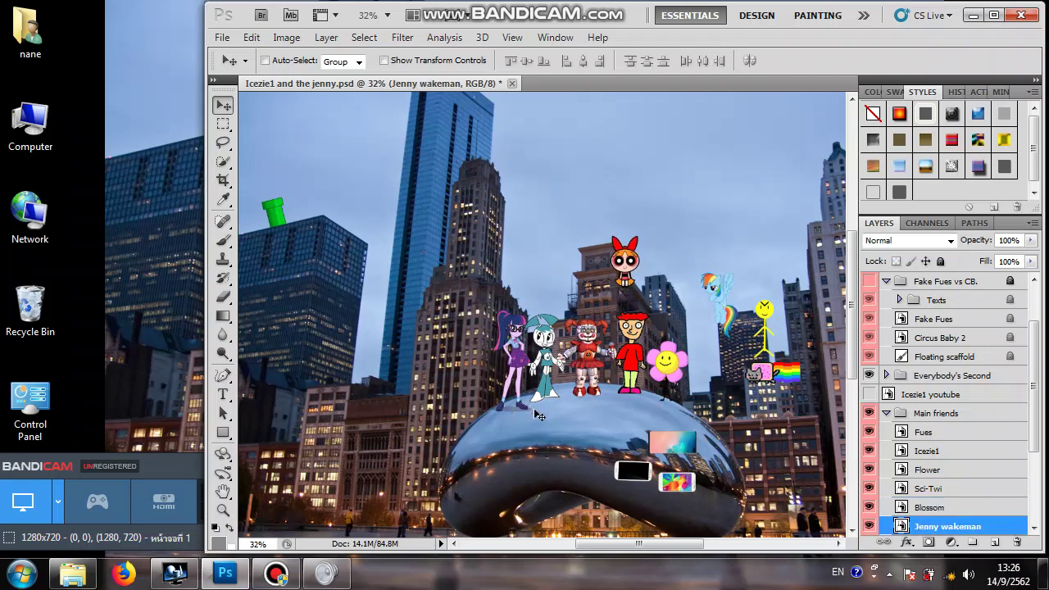
left_click_drag(545, 421, 546, 418)
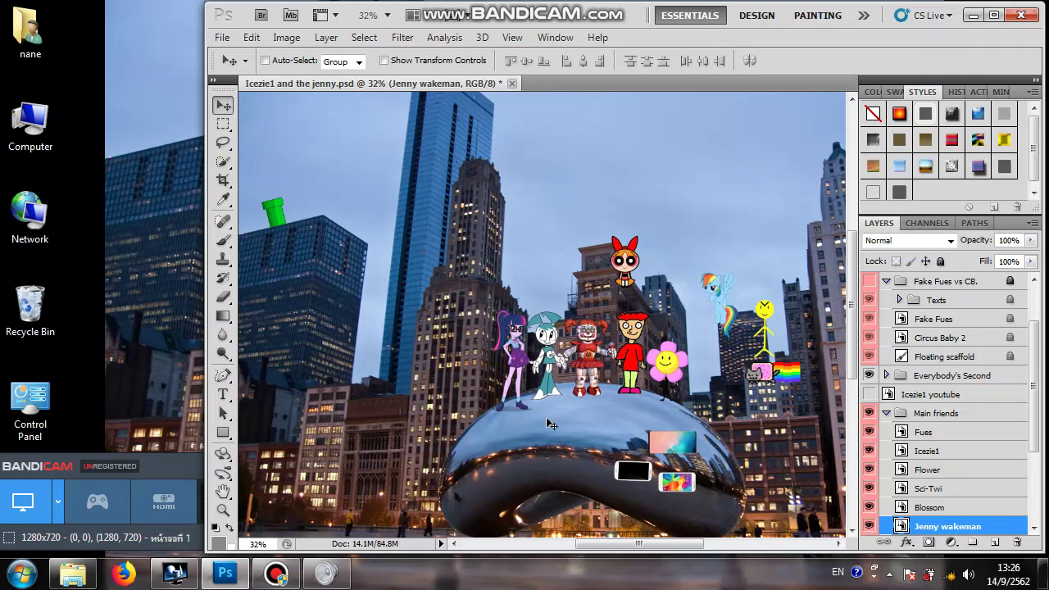
key("alt+bracketleft")
left_click_drag(683, 404, 681, 399)
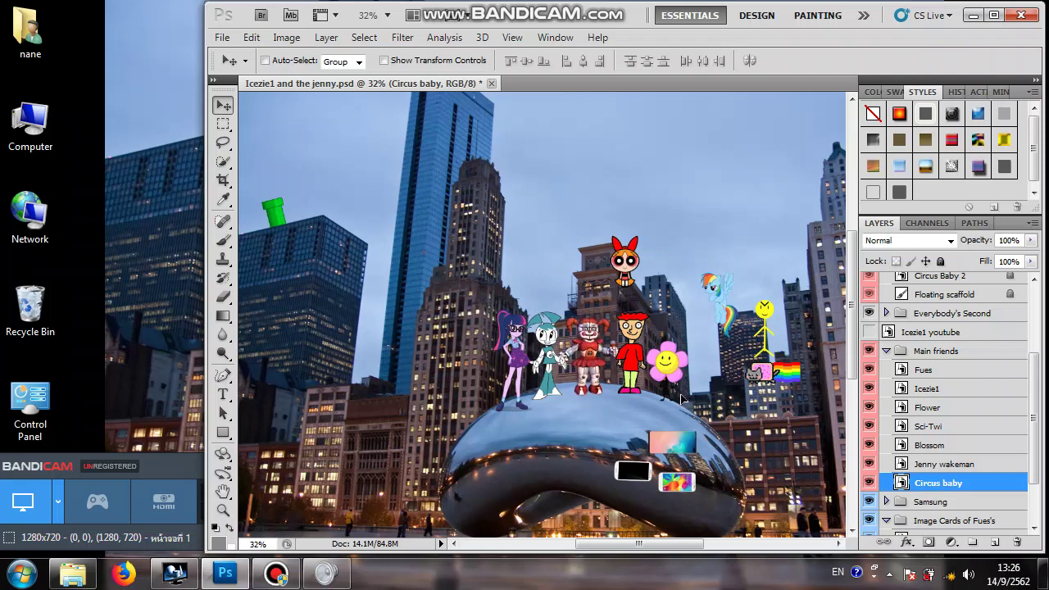
left_click_drag(786, 413, 788, 409)
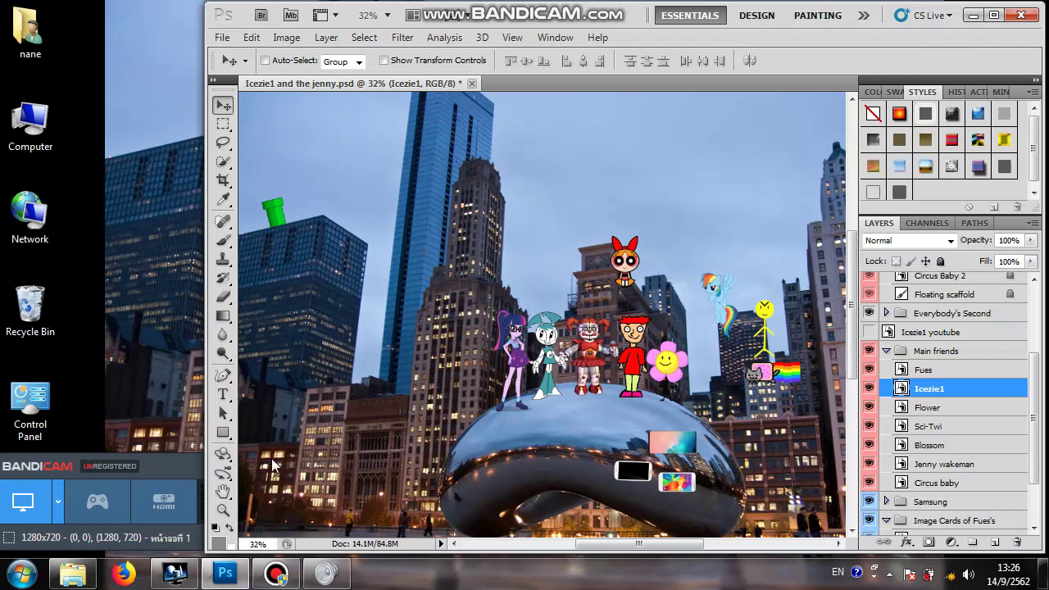
Step: Move Blossom, Jenny wakeman and Circus baby one after another off the left edge of the canvas
left_click(931, 445)
left_click_drag(681, 311, 394, 284)
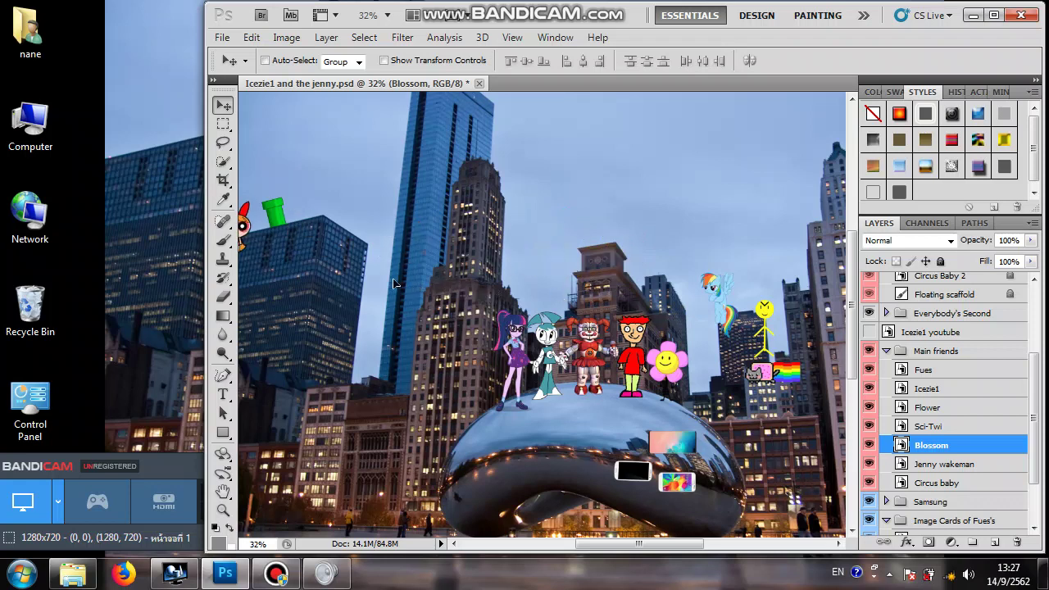
left_click(905, 466)
left_click_drag(759, 451, 381, 345)
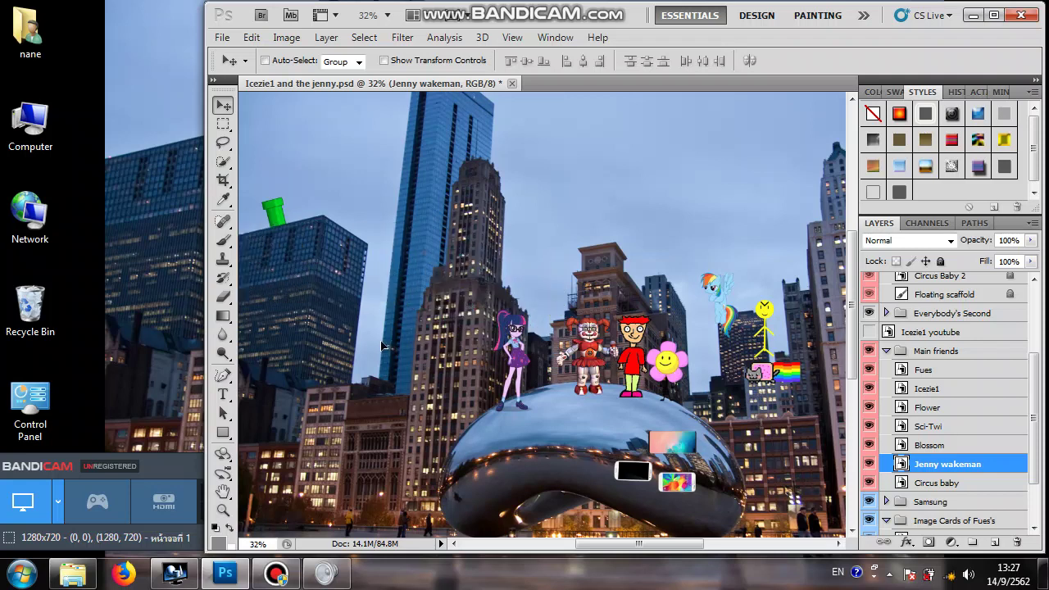
left_click(923, 485)
left_click_drag(809, 487, 803, 455)
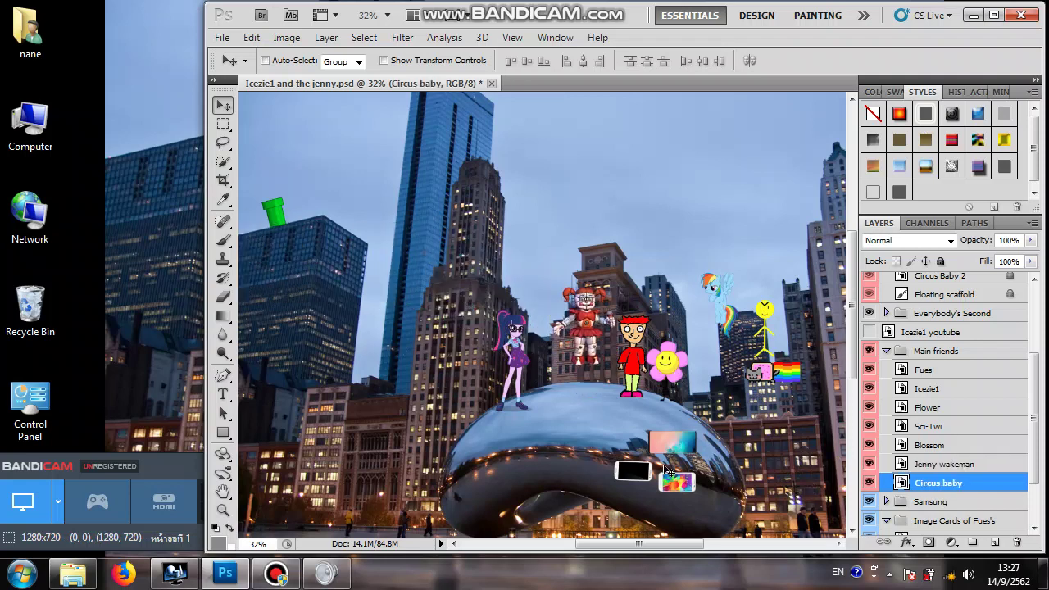
left_click_drag(610, 420, 246, 326)
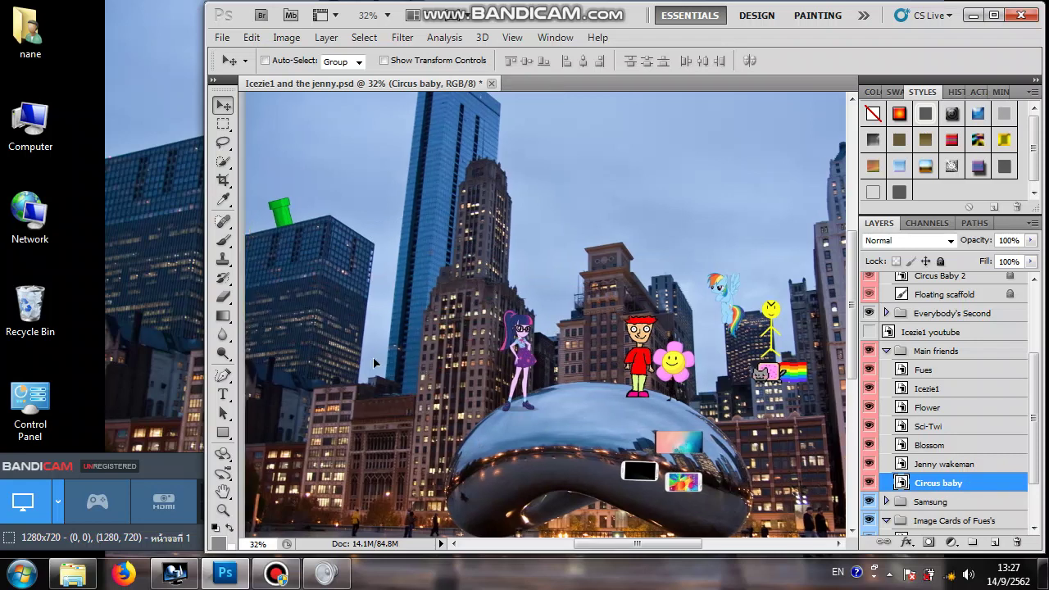
Step: Move Sci-Twi slightly right and up on the sculpture, toward Icezie1
left_click(946, 447)
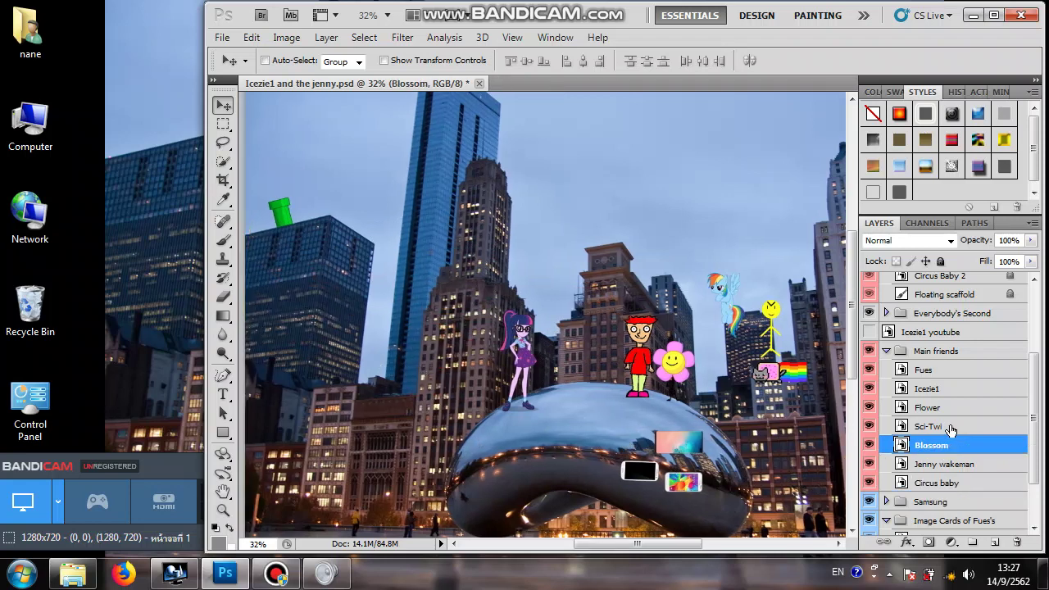
left_click(929, 426)
mouse_move(697, 436)
left_mouse_down()
mouse_move(710, 426)
mouse_move(717, 436)
left_mouse_up()
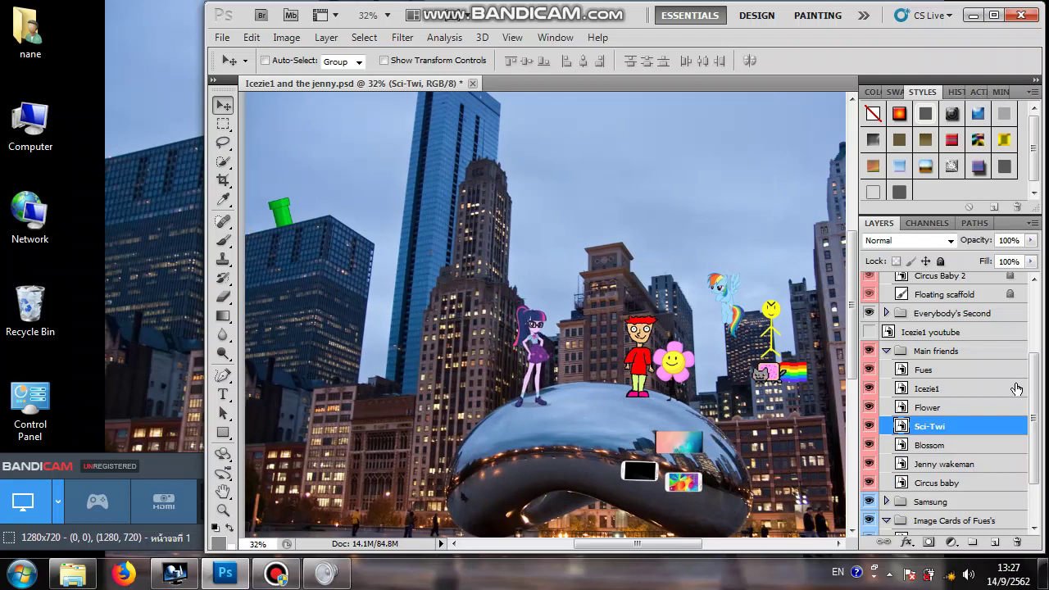
Step: Move Rainbow dash from the Everybody's Second group to Sci-Twi's left and place its layer below Sci-Twi in Main friends
mouse_move(1034, 393)
left_mouse_down()
mouse_move(1038, 309)
mouse_move(1041, 391)
left_mouse_up()
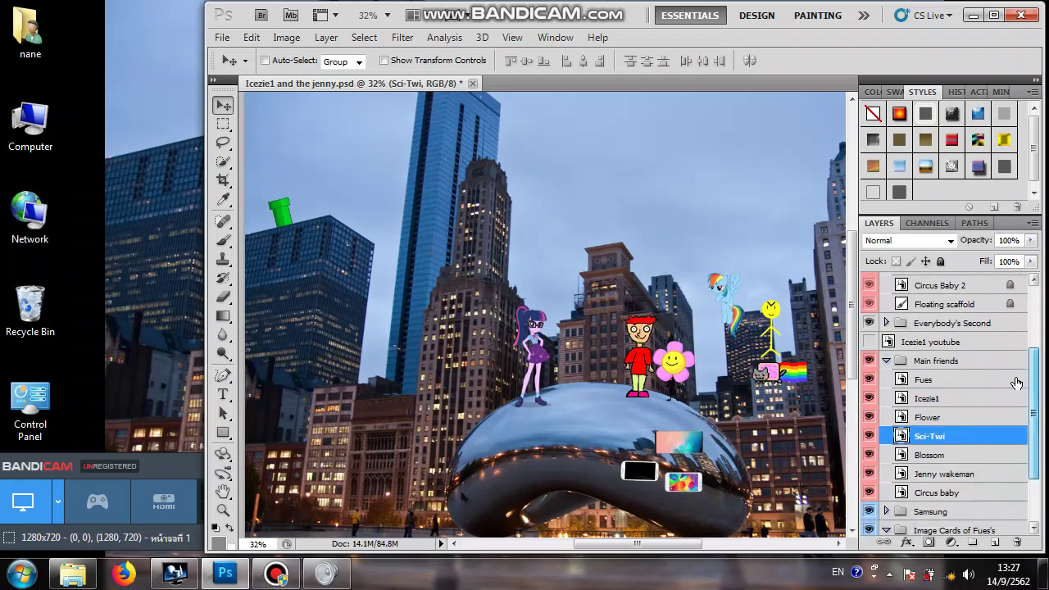
left_click(886, 323)
left_click(932, 362)
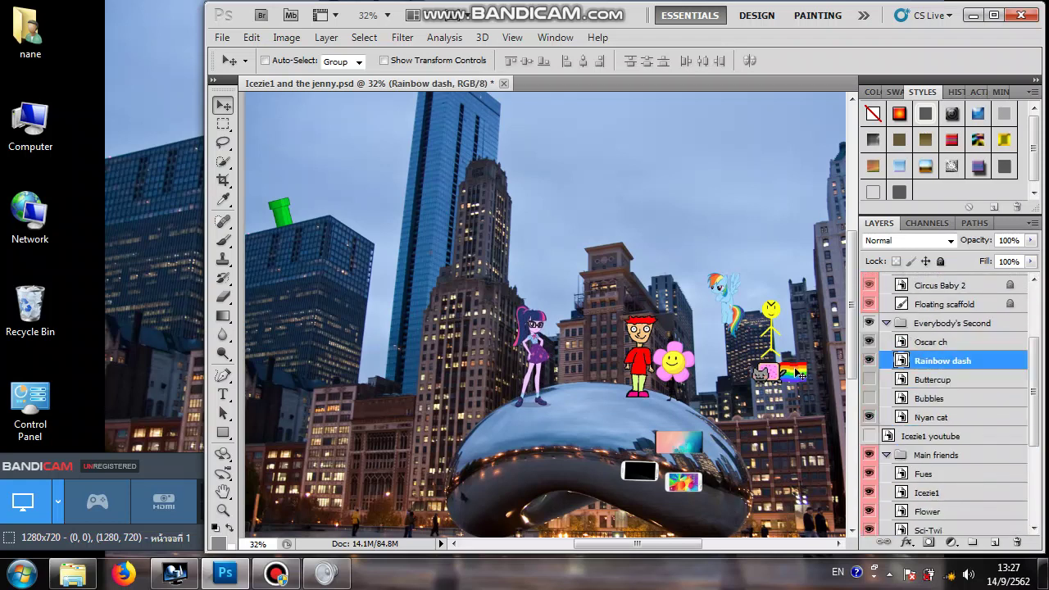
left_click_drag(801, 407, 543, 430)
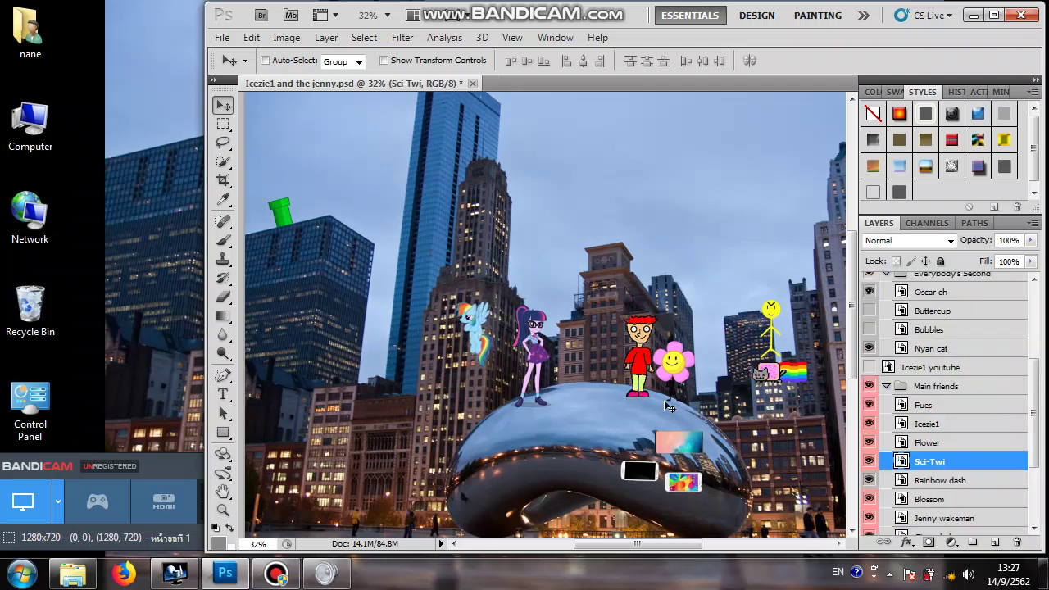
Step: Move Sci-Twi, Rainbow dash and Flower off the left edge of the canvas, leaving Icezie1 on the sculpture
left_click_drag(638, 416, 595, 350)
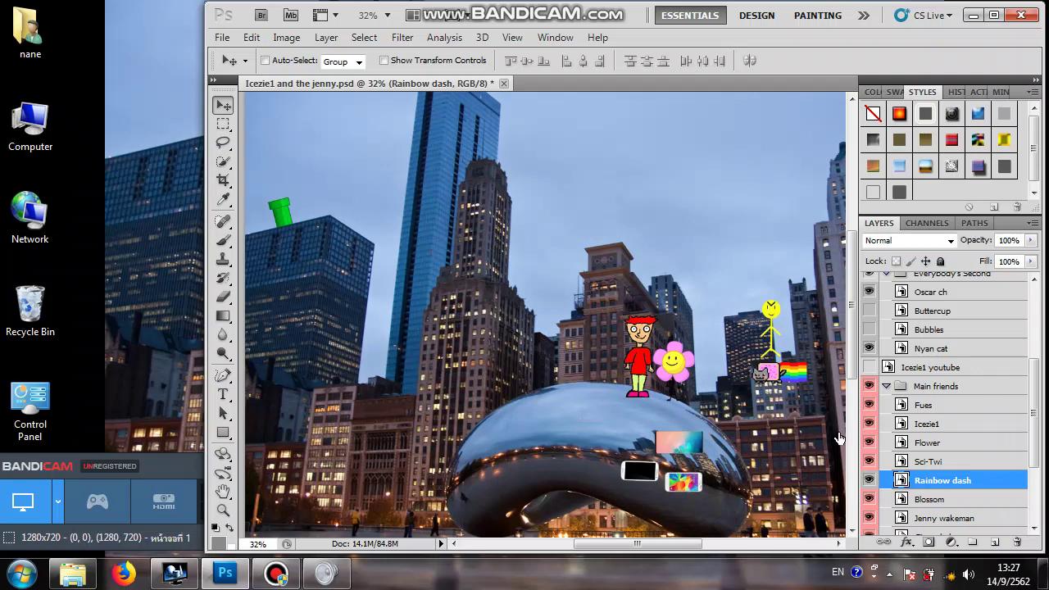
left_click(926, 424)
left_click_drag(760, 436, 332, 328)
left_click(922, 447)
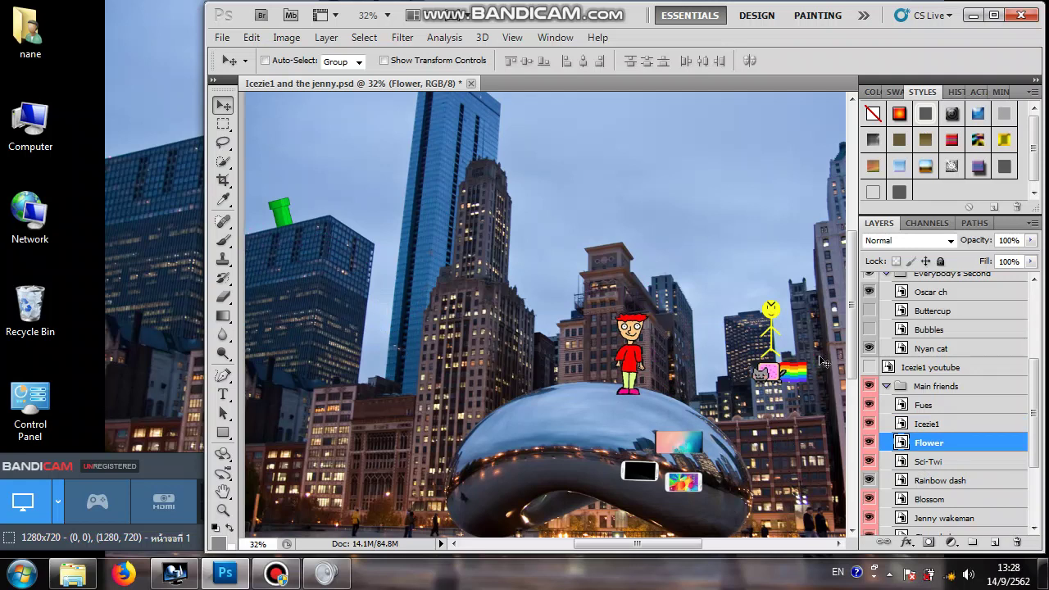
Step: Shift Icezie1 in small moves on top of the sculpture
left_click(922, 424)
mouse_move(713, 409)
left_mouse_down()
mouse_move(702, 397)
mouse_move(709, 405)
left_mouse_up()
left_click_drag(852, 318, 853, 338)
left_click_drag(748, 388, 751, 384)
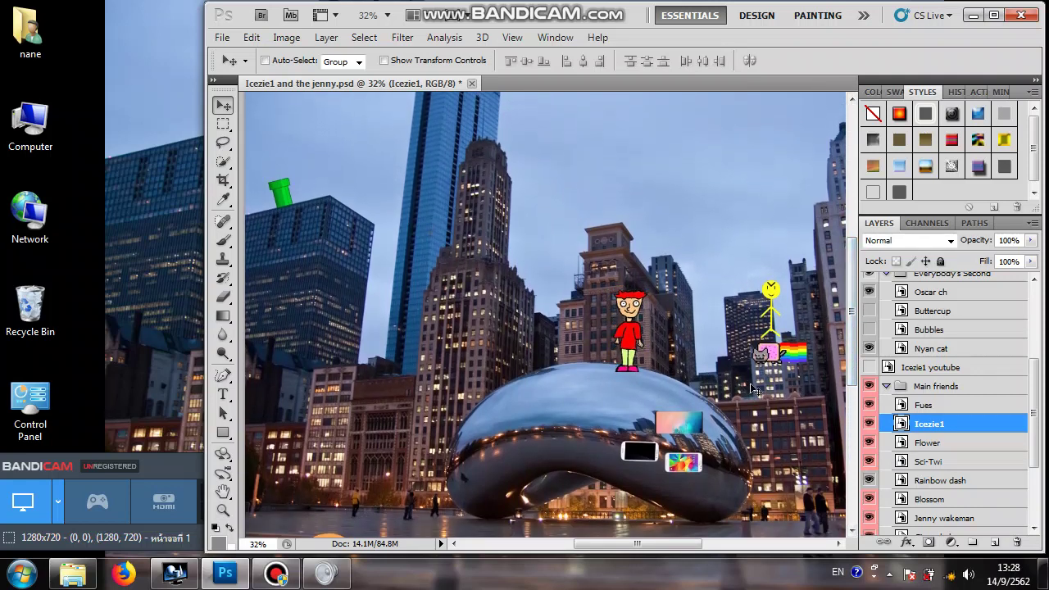
left_click_drag(708, 358, 718, 367)
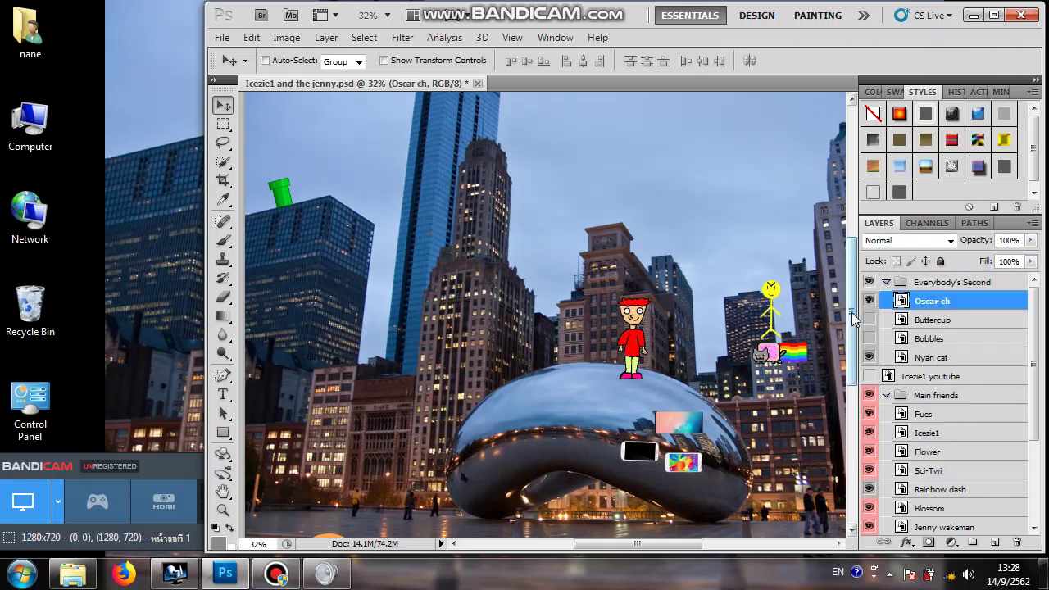
Step: Move Oscar ch and Nyan cat off the left edge of the canvas
left_click_drag(744, 350, 408, 298)
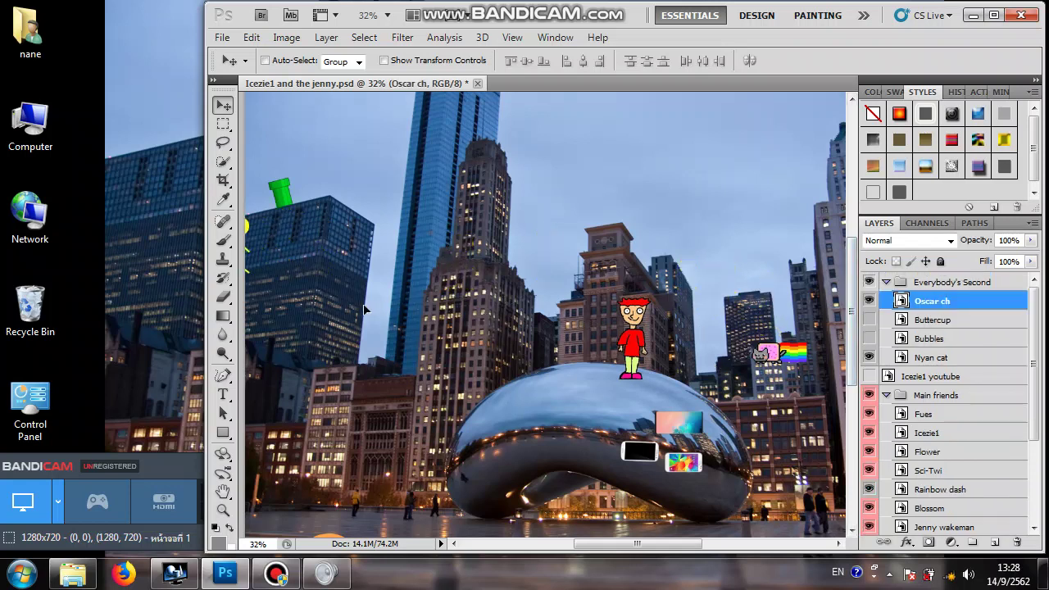
left_click(930, 357)
left_click_drag(793, 382, 233, 326)
Step: Move Nyan cat out of the scene and shift Icezie1 leftward along the top of the bean sculpture
left_click_drag(471, 319, 601, 308)
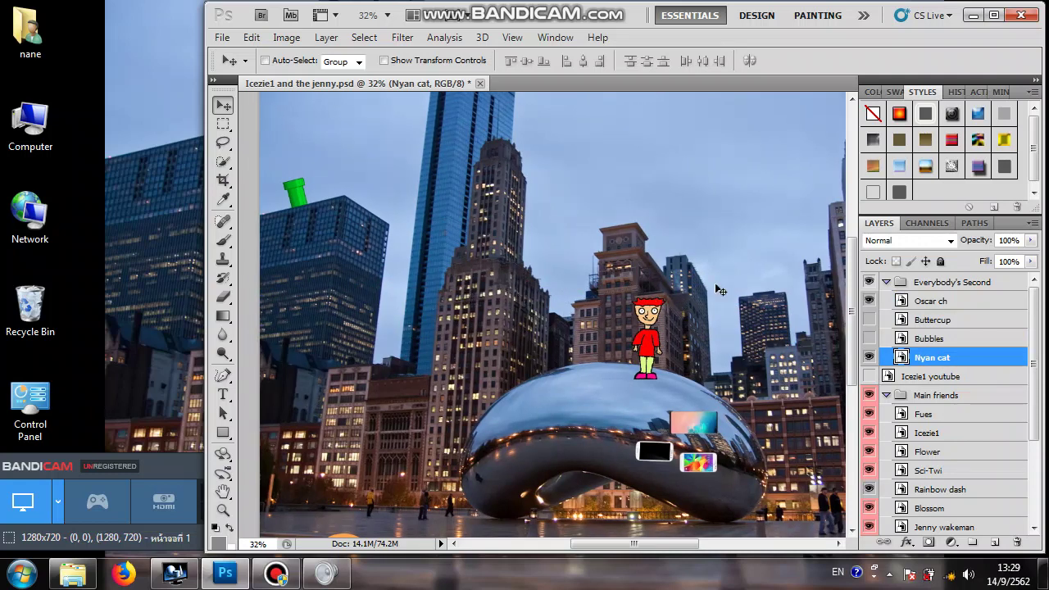
left_click(923, 414)
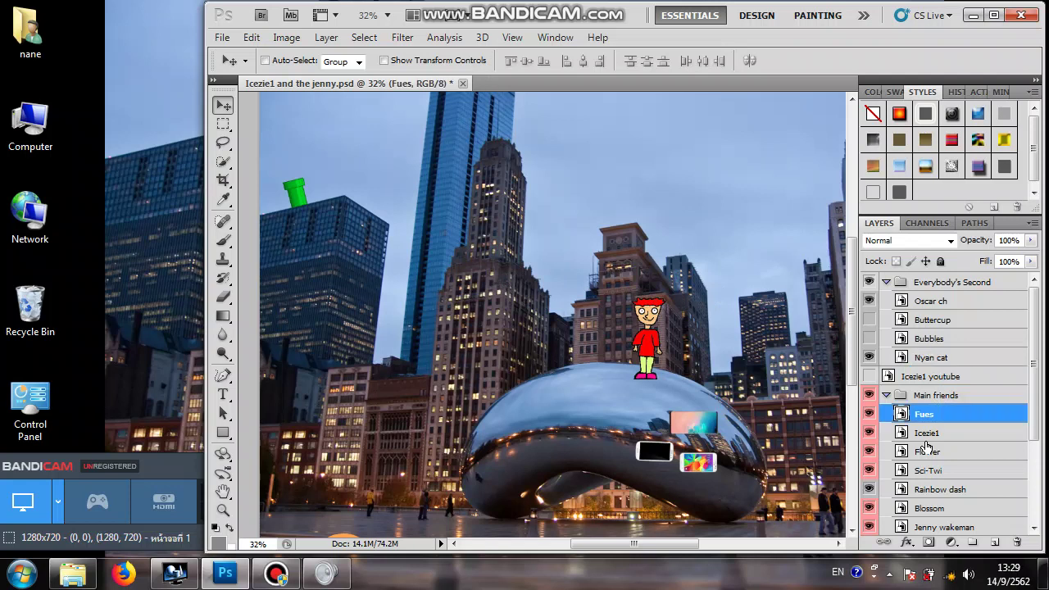
left_click(929, 433)
left_click_drag(727, 354, 681, 350)
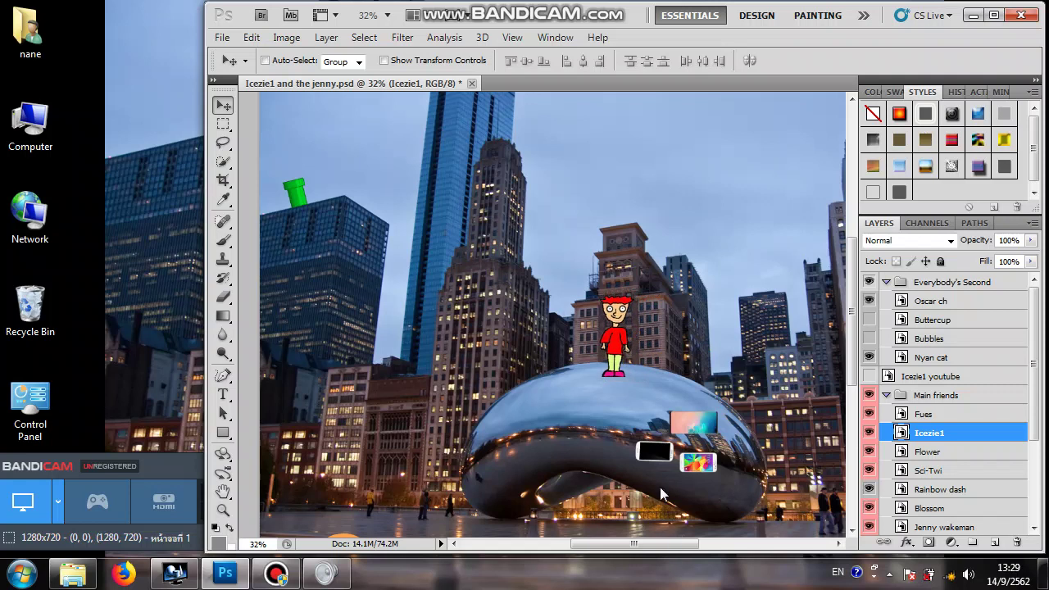
scroll(661, 487, "up", 1)
scroll(661, 487, "right", 1)
left_click_drag(605, 359, 597, 361)
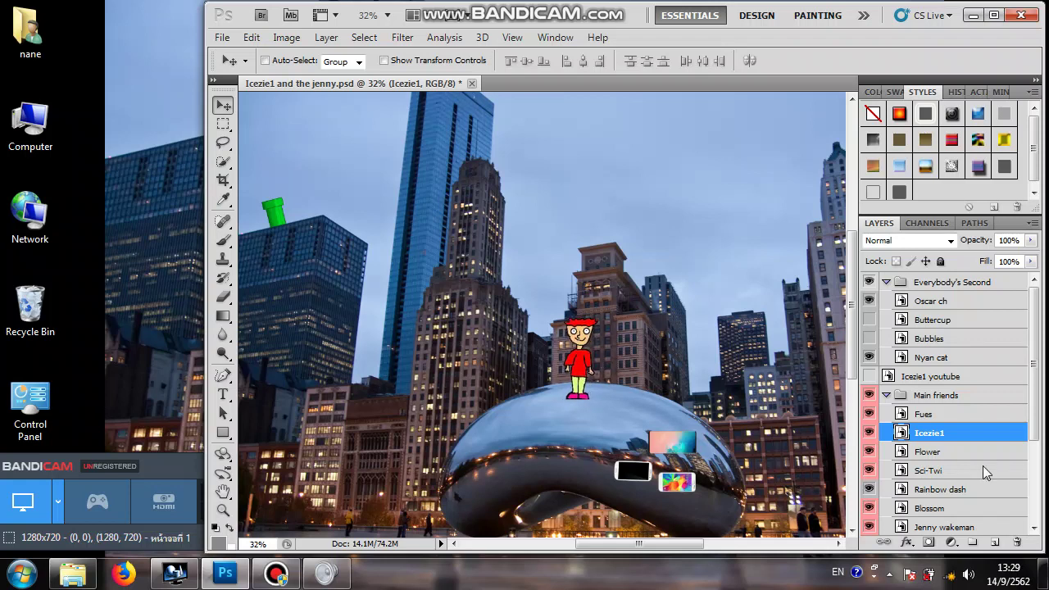
Step: Bring the Fues character into the scene, placing it in mid-air above the sculpture to Icezie1's right
left_click(998, 415)
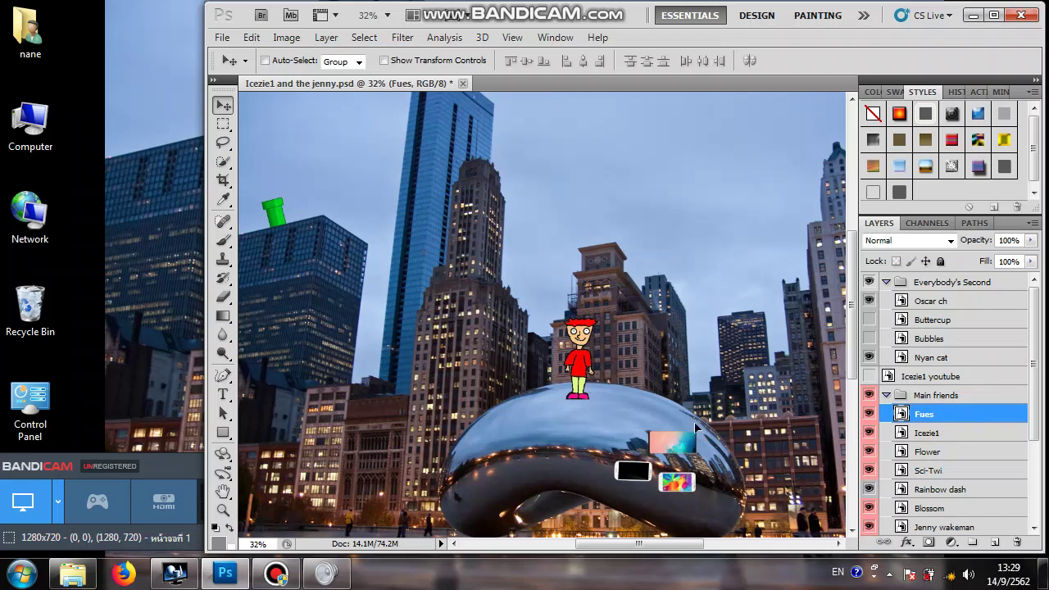
left_click(909, 319)
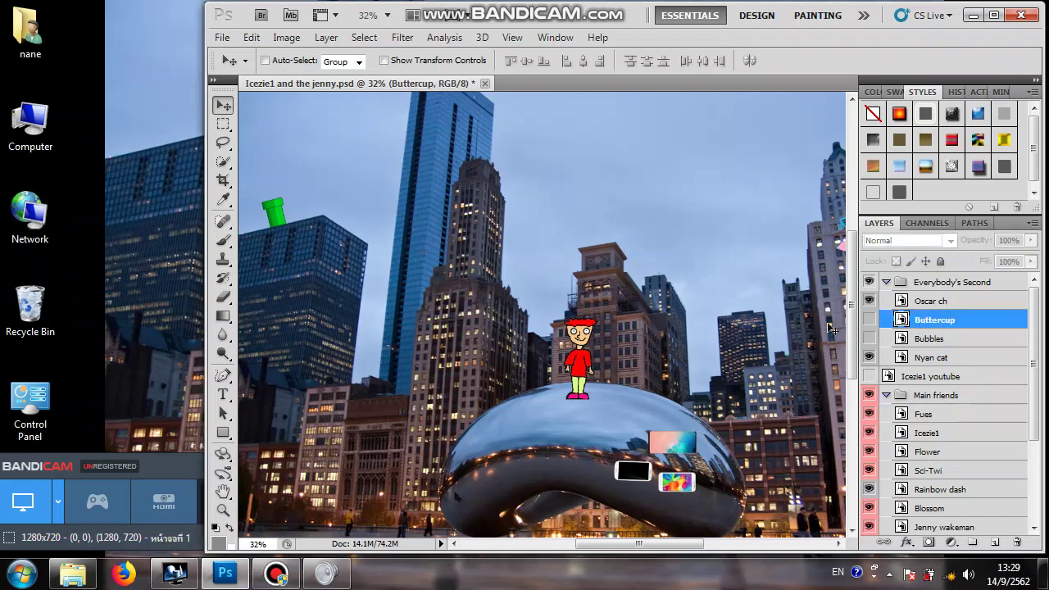
left_click(899, 416)
left_click_drag(761, 376, 536, 475)
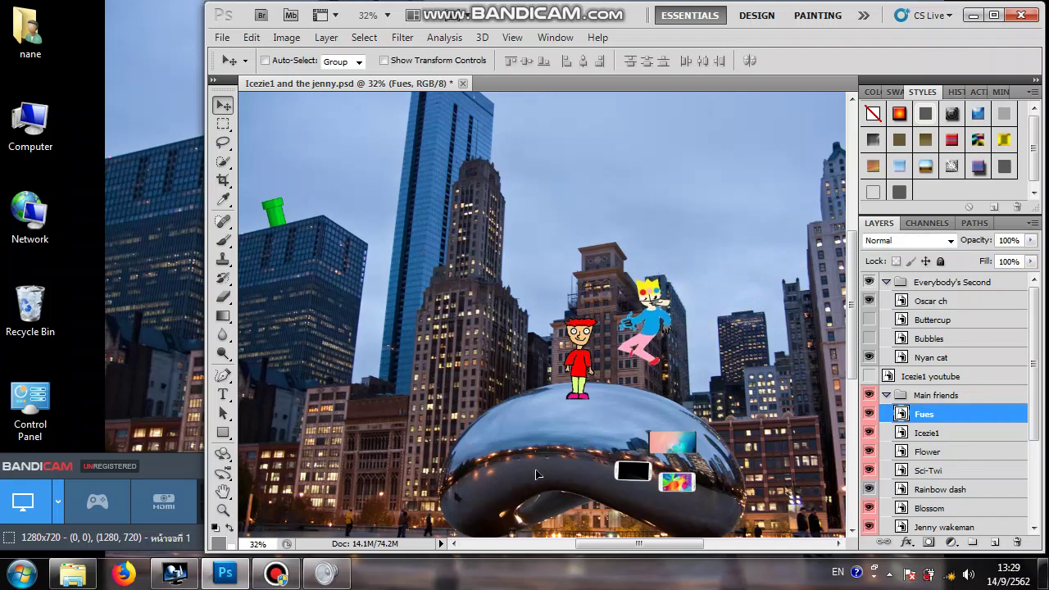
Step: Shift Icezie1 and Fues in small alternating moves, setting Fues down on top of the sculpture beside Icezie1
left_click(891, 441)
left_click_drag(774, 403, 737, 388)
left_click(925, 418)
mouse_move(791, 416)
left_mouse_down()
mouse_move(781, 402)
mouse_move(785, 412)
mouse_move(792, 401)
mouse_move(787, 415)
mouse_move(798, 382)
mouse_move(805, 394)
mouse_move(752, 388)
mouse_move(743, 435)
mouse_move(803, 398)
mouse_move(766, 416)
mouse_move(777, 420)
left_mouse_up()
left_click(928, 432)
key("alt+bracketright")
left_click(954, 437)
left_click(918, 416)
left_click(926, 434)
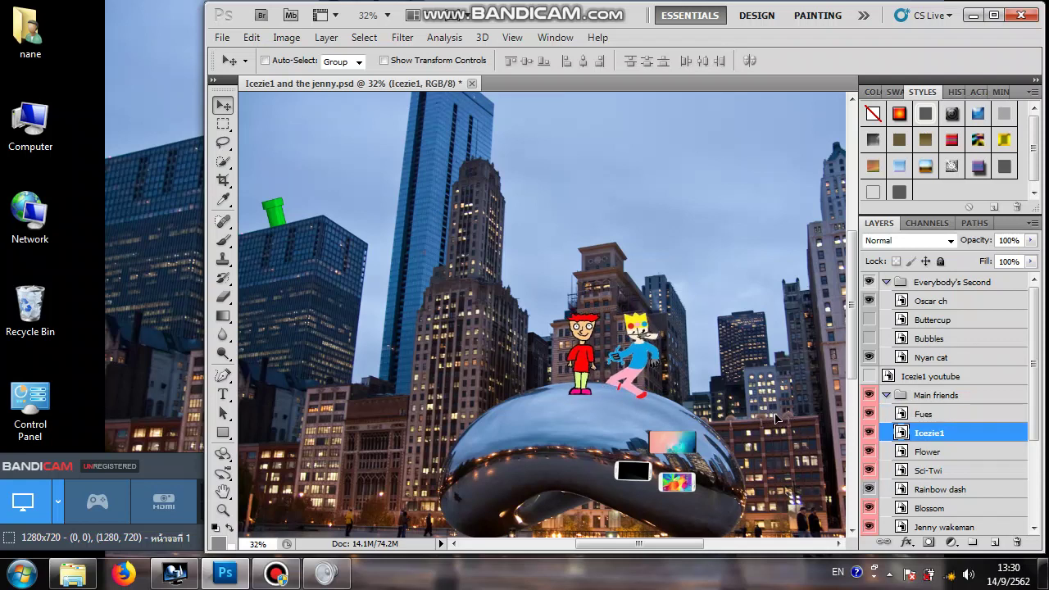